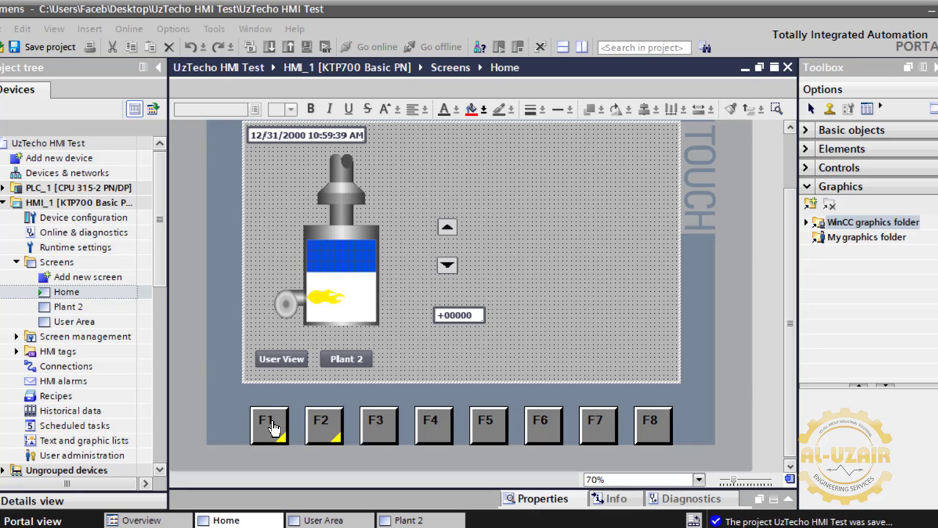
Step: Review the properties and press-key event of function key F1 on the Home screen, and select F2
click(782, 501)
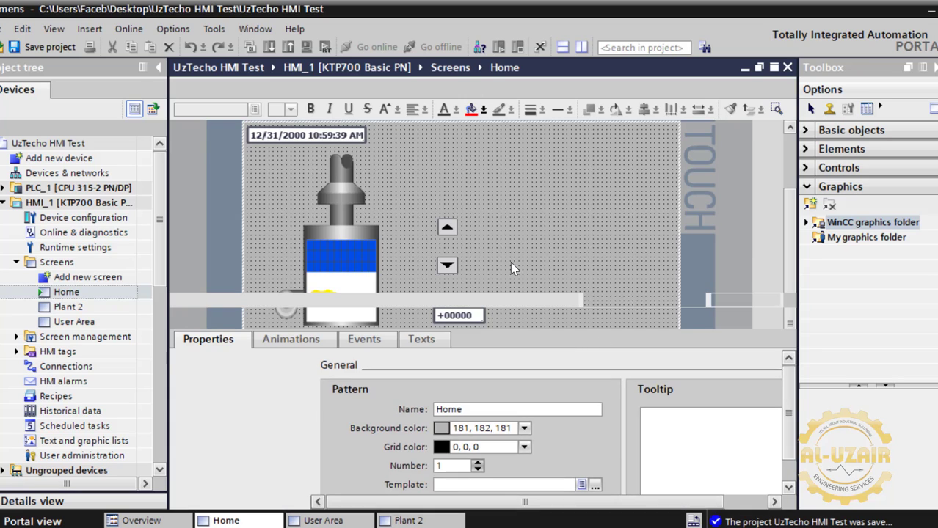
scroll(506, 257, down, 3)
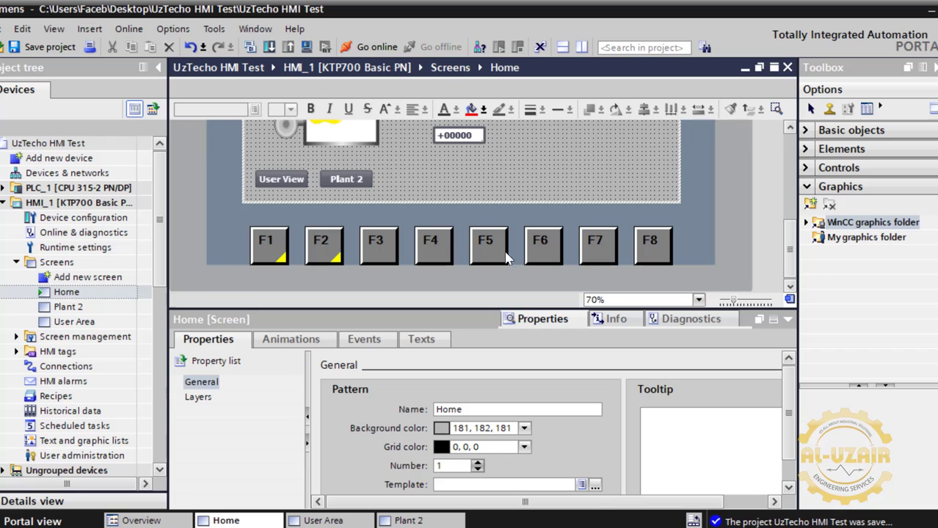
click(286, 254)
click(531, 324)
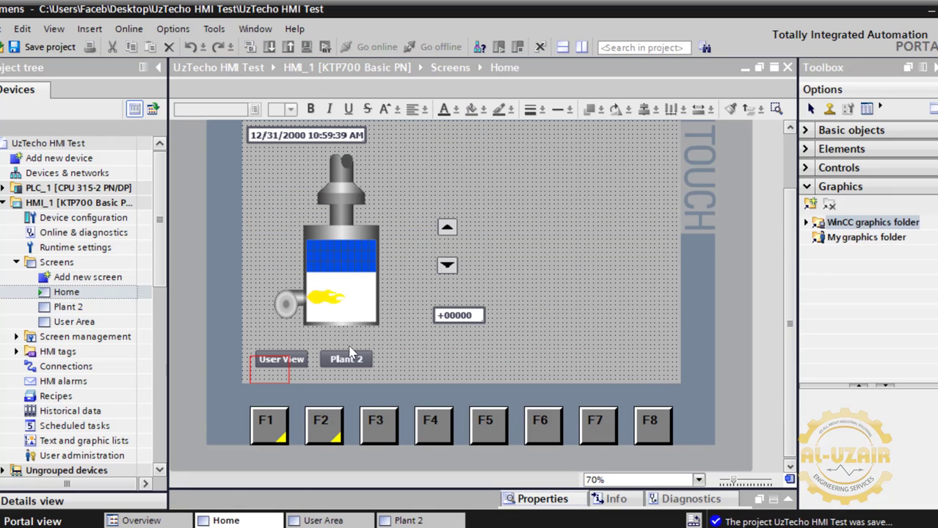
click(780, 502)
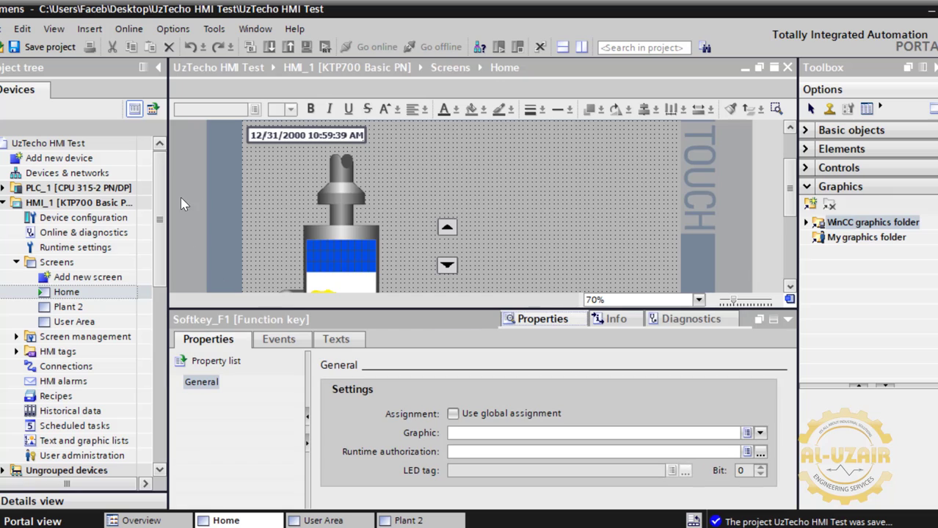
click(288, 205)
scroll(278, 242, down, 6)
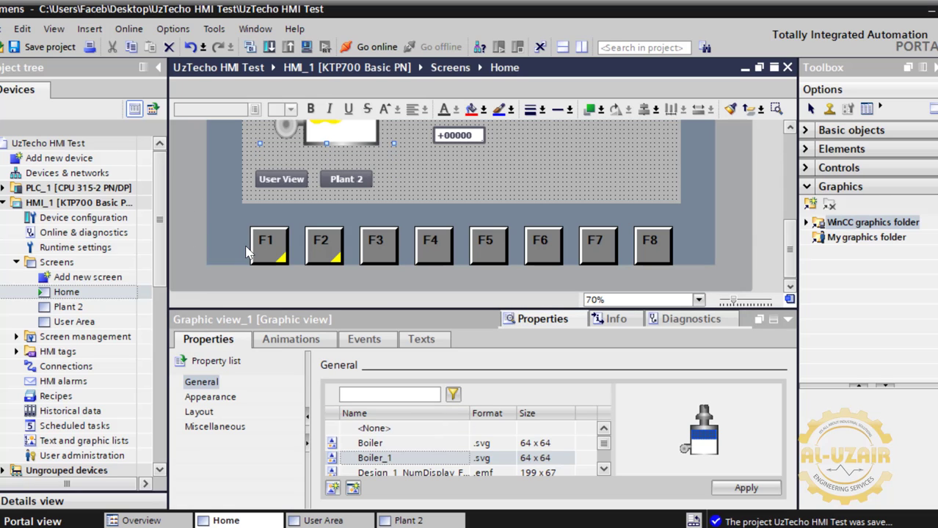
click(284, 253)
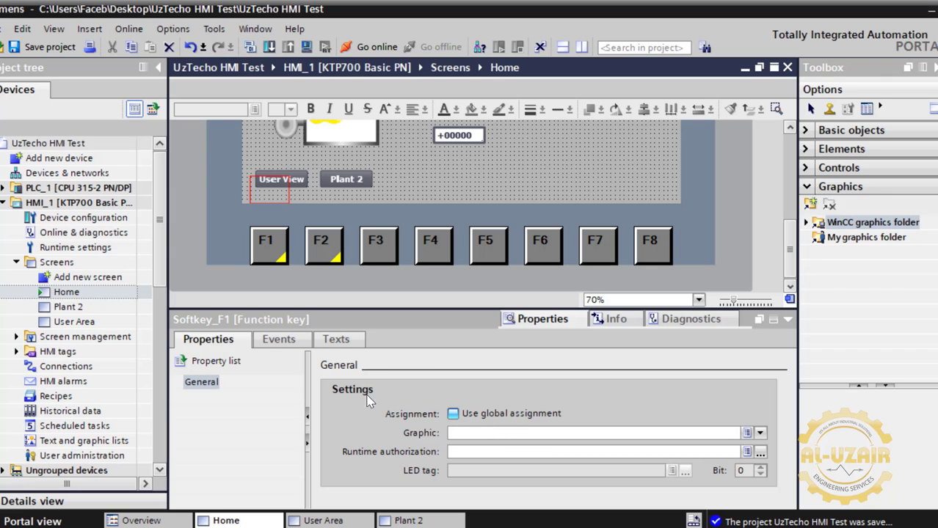
click(274, 339)
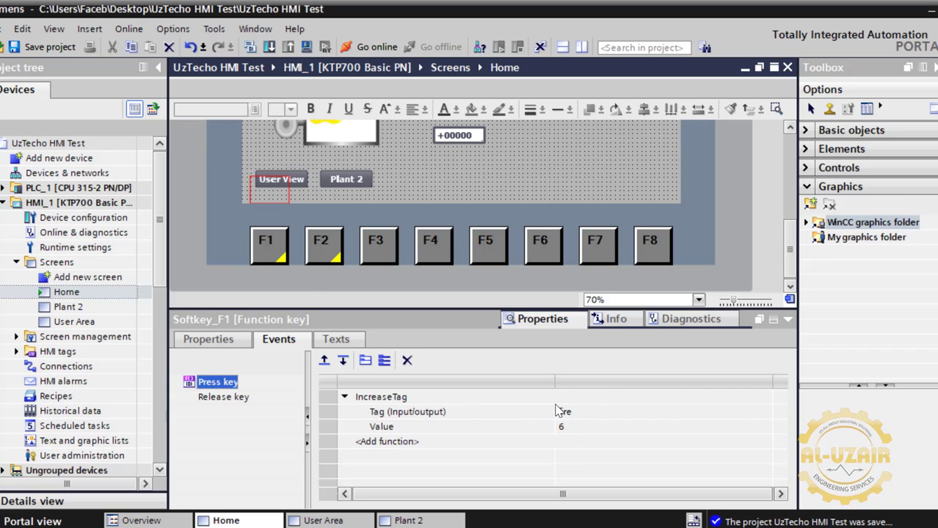
click(314, 251)
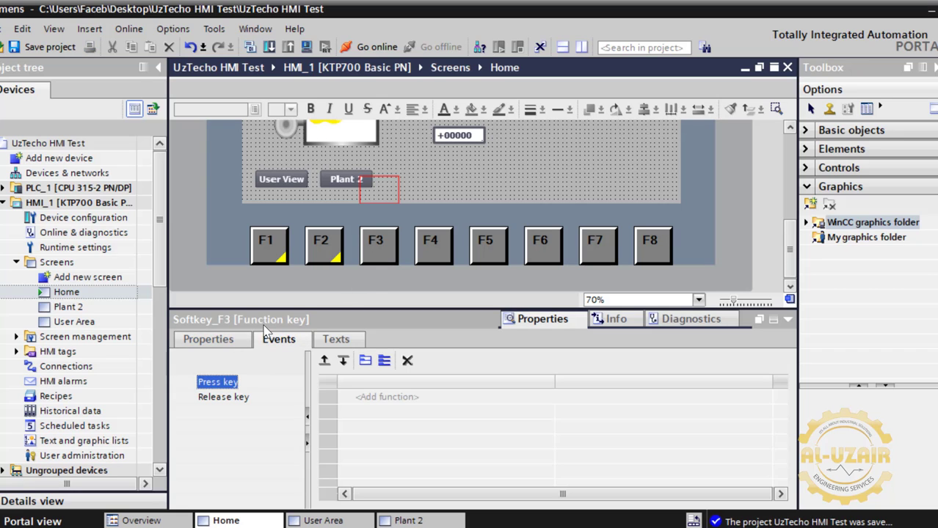
Step: Turn off global assignment for function key F3 on the Home screen and add the ActivateScreen function to its press-key event
click(211, 341)
click(453, 415)
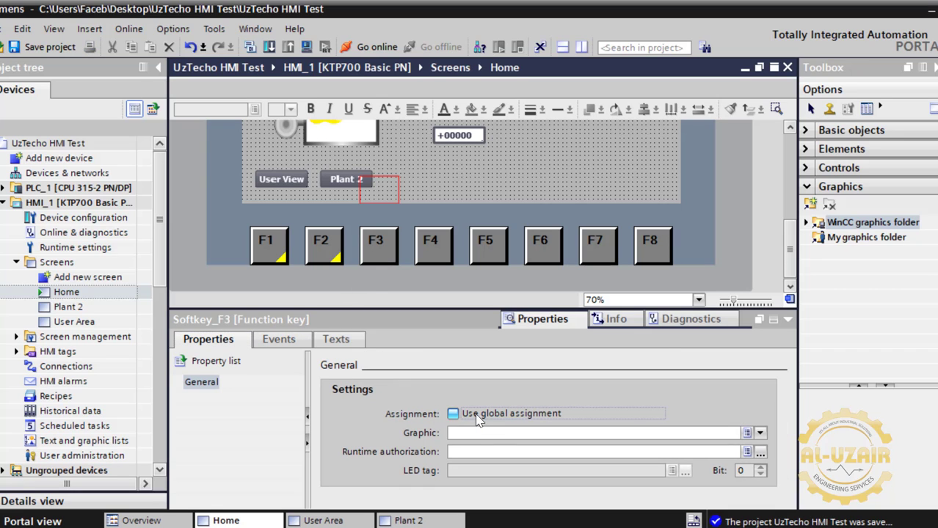
click(284, 341)
click(434, 402)
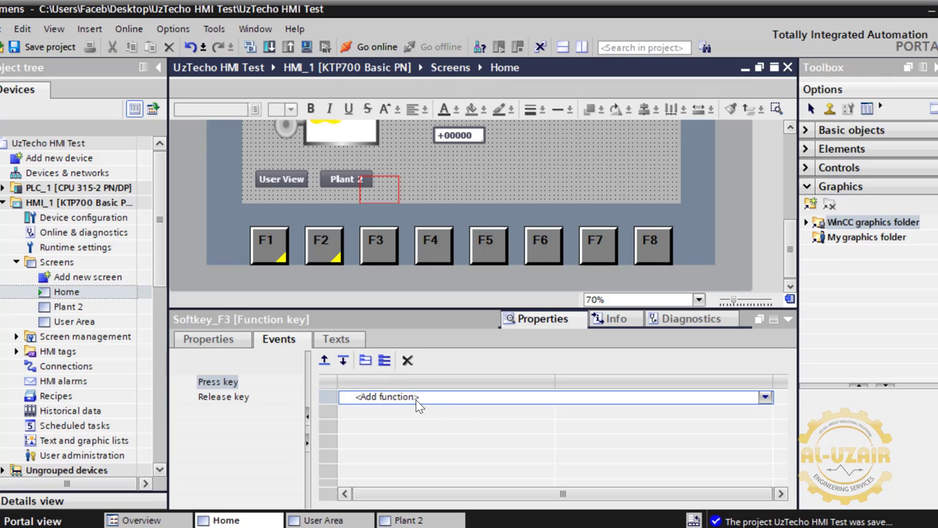
click(418, 401)
text(act)
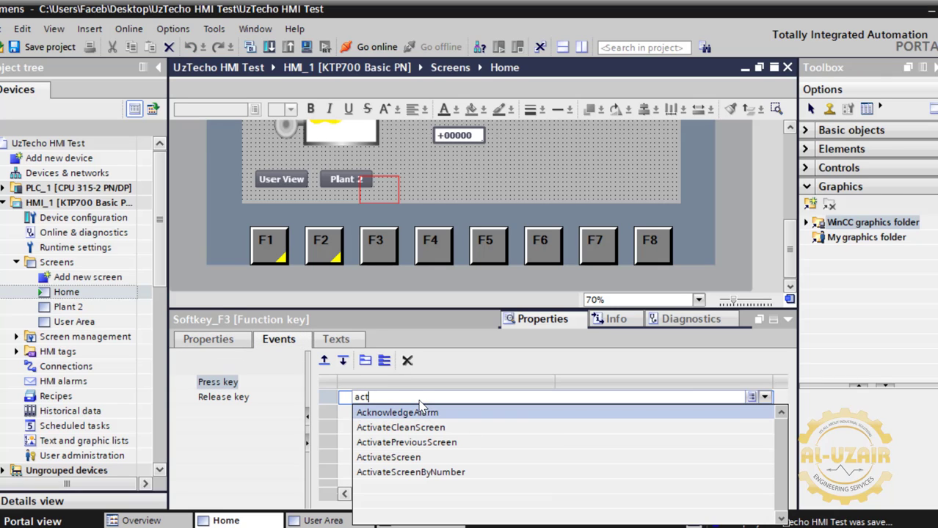
text(ivat)
click(416, 456)
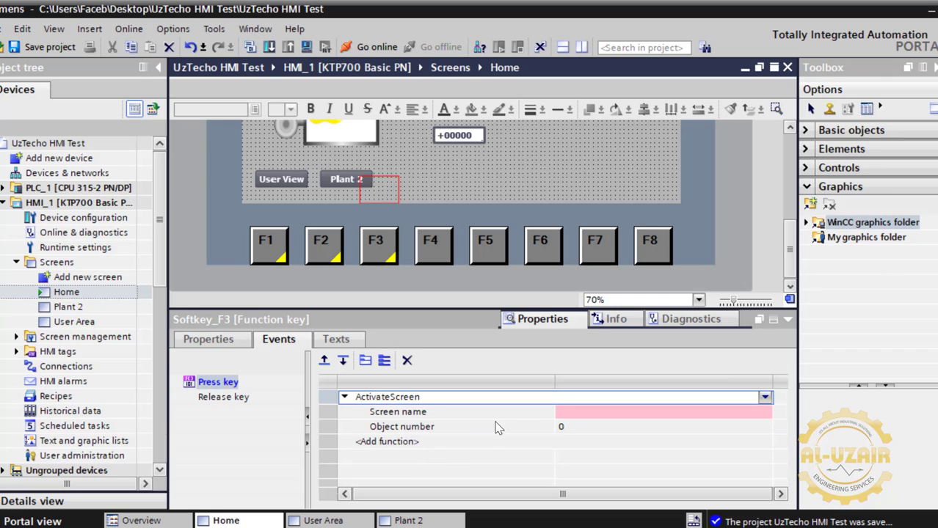
Step: Set User Area as the screen that F3's ActivateScreen function opens
click(752, 416)
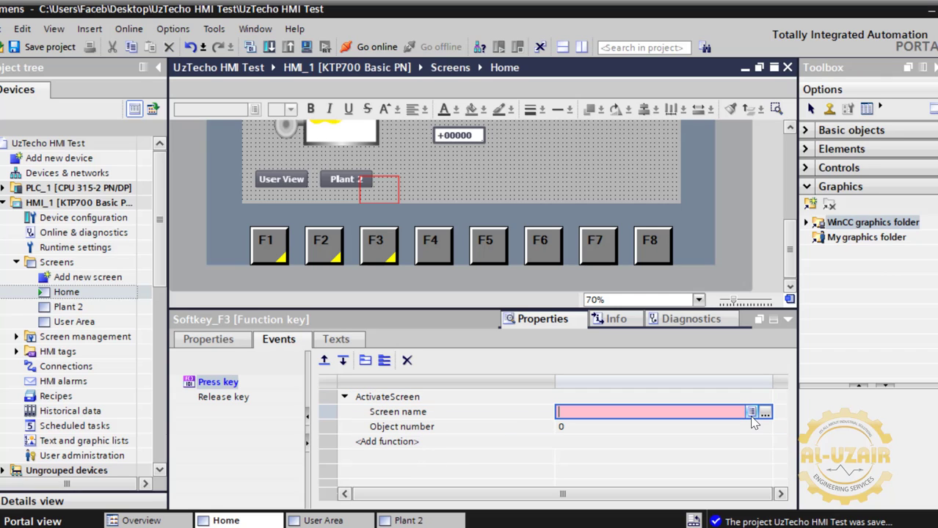
click(752, 413)
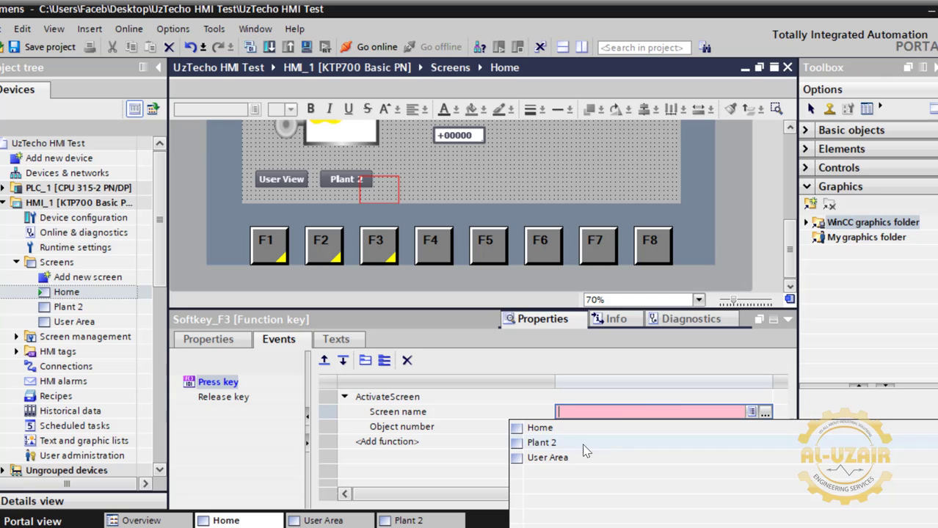
click(572, 457)
click(570, 447)
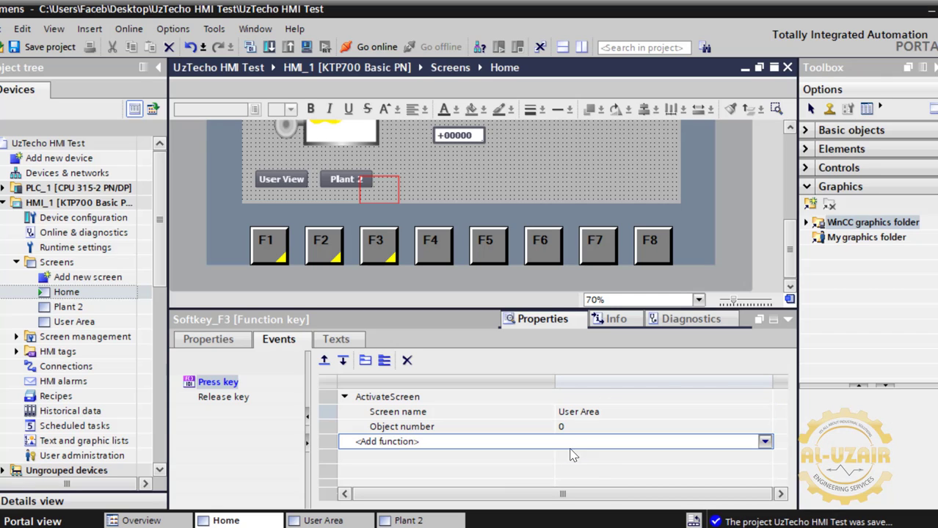
click(788, 321)
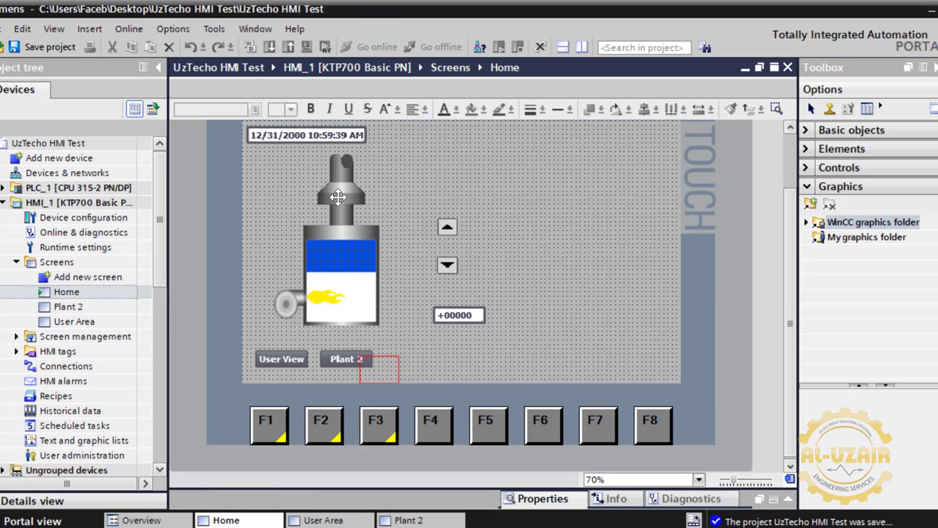
Step: Open the User Area screen and turn off global assignment for its function key F1
click(87, 323)
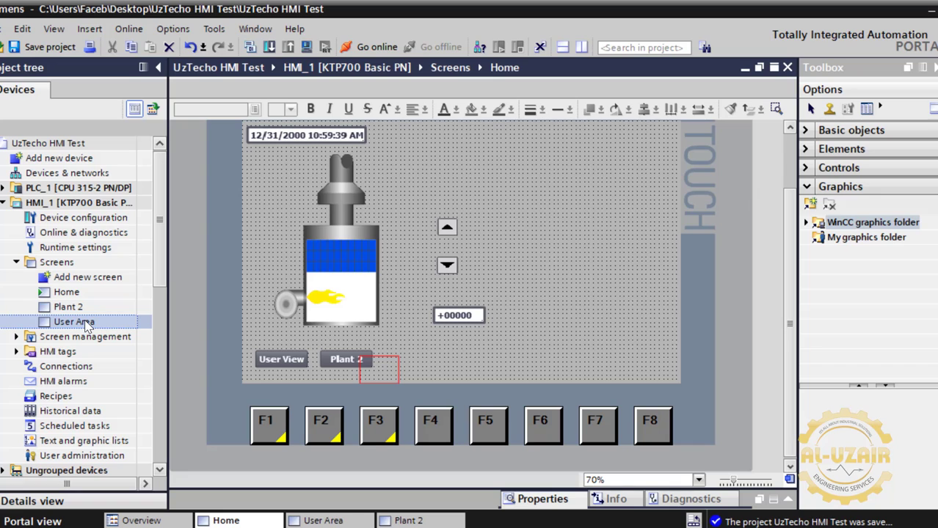
double_click(87, 324)
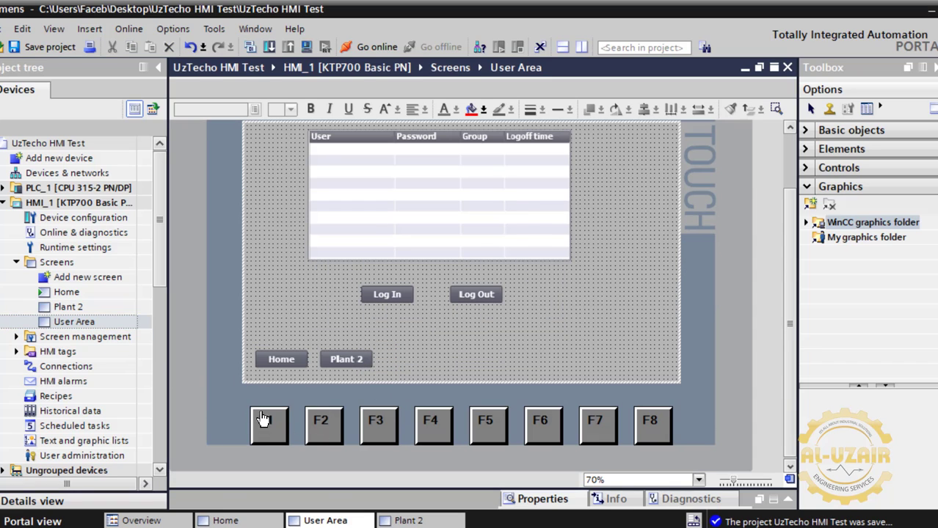
click(269, 433)
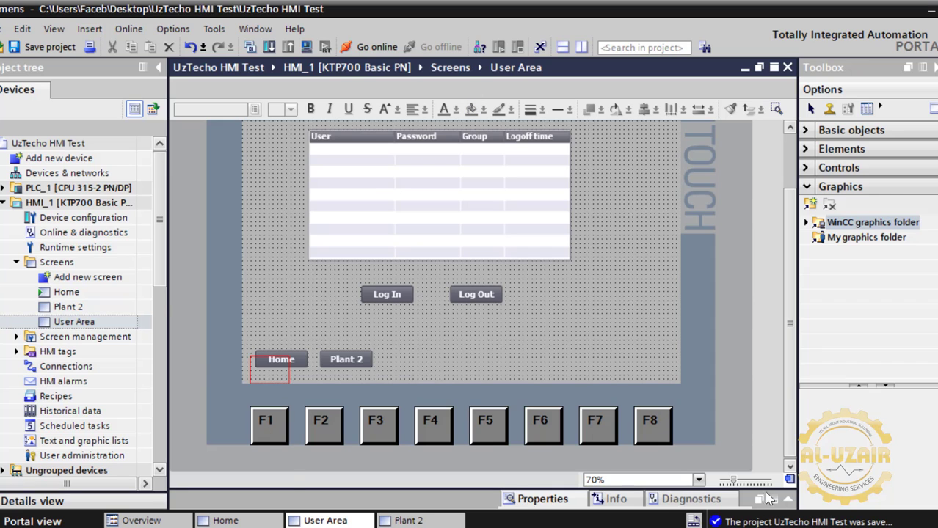
click(788, 498)
click(214, 342)
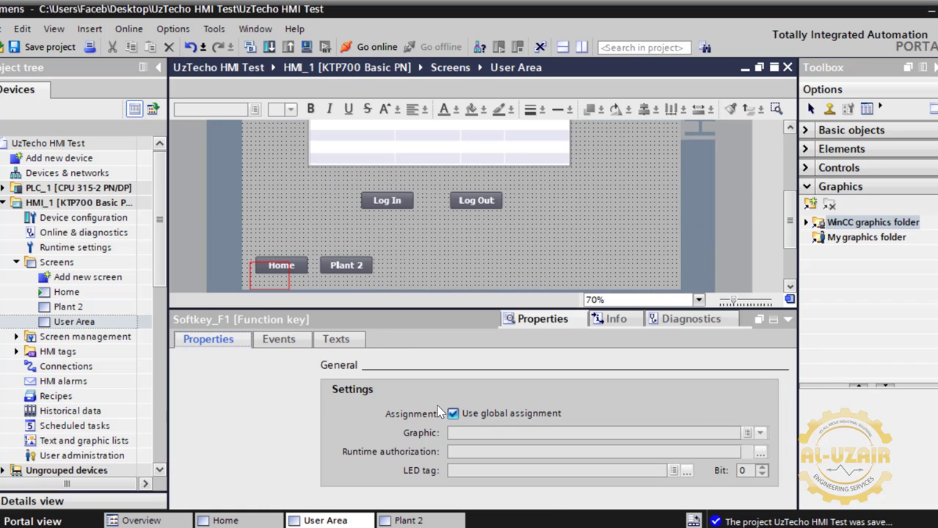
click(452, 414)
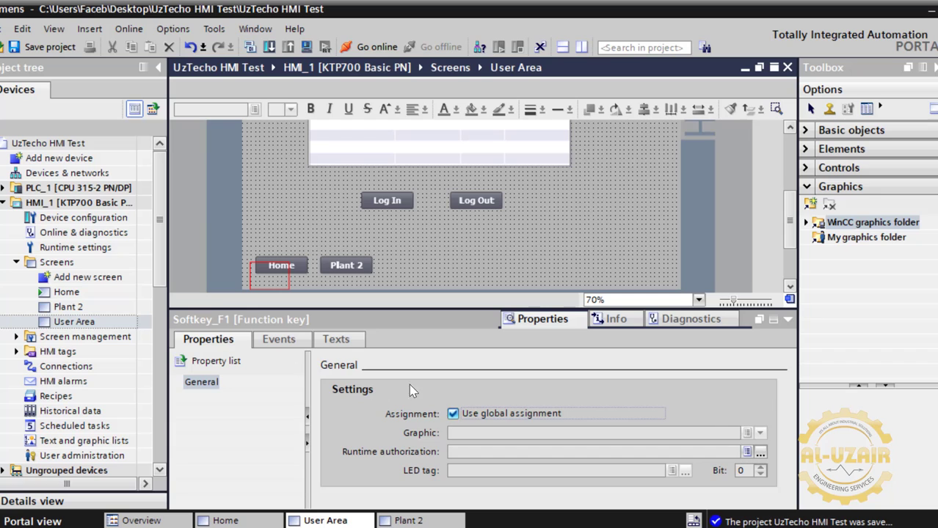
Step: Add the ActivateScreen function to the press-key event of F1 on the User Area screen
click(279, 339)
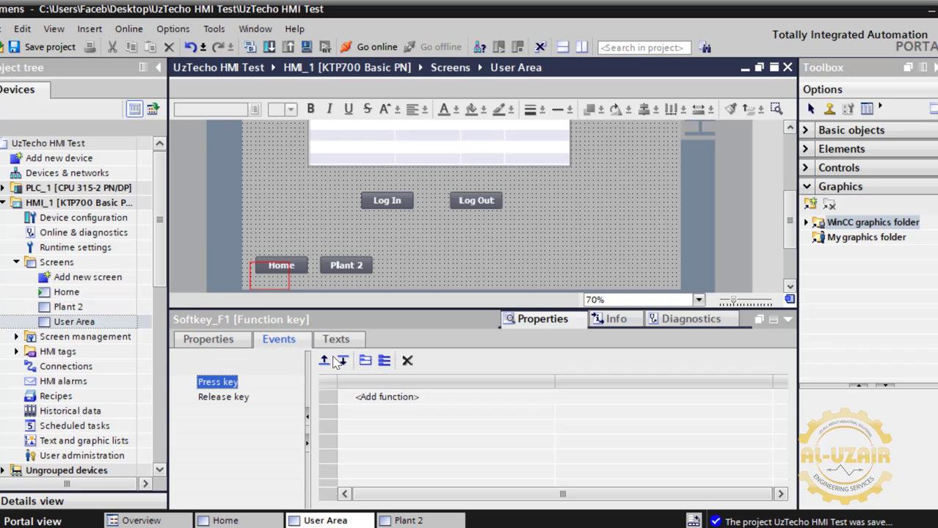
scroll(411, 279, down, 3)
click(410, 400)
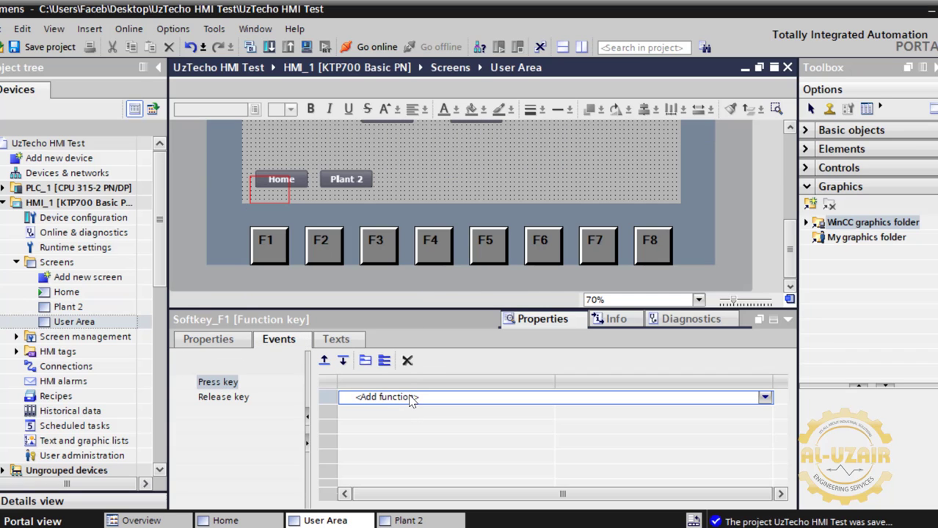
click(410, 400)
text(acti)
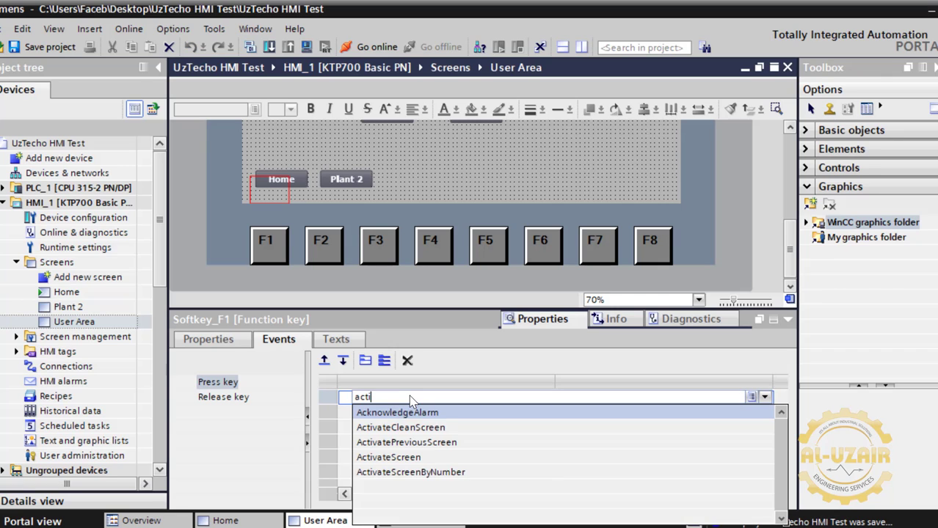
click(454, 445)
Step: Set Home as the screen that F1's ActivateScreen function opens from the User Area screen
click(706, 413)
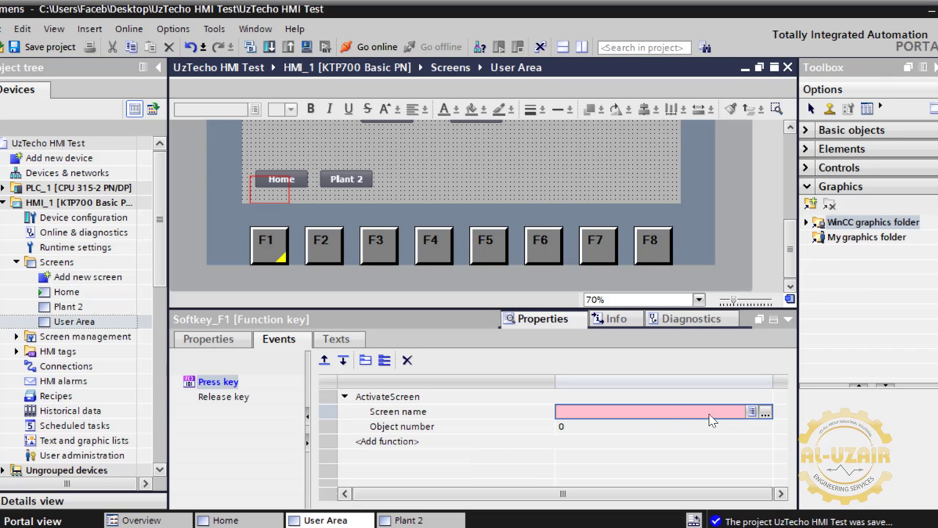
click(752, 413)
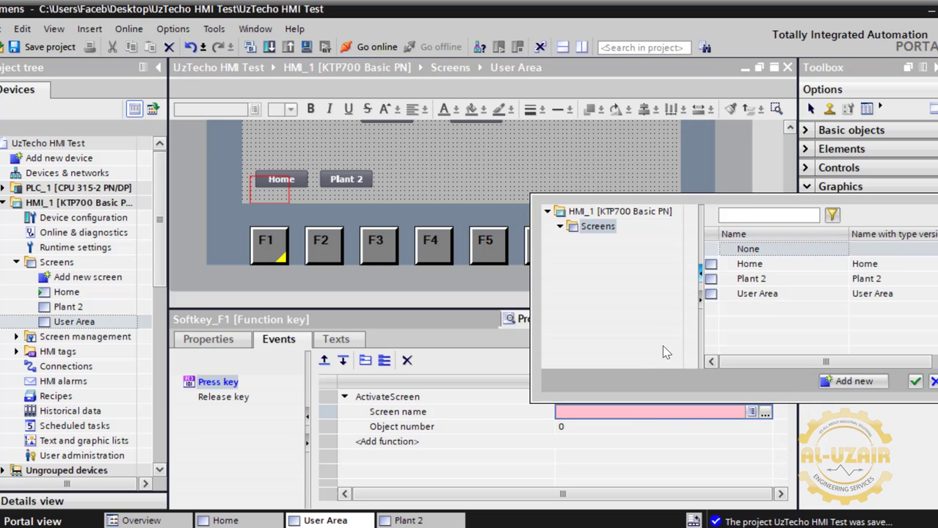
click(914, 381)
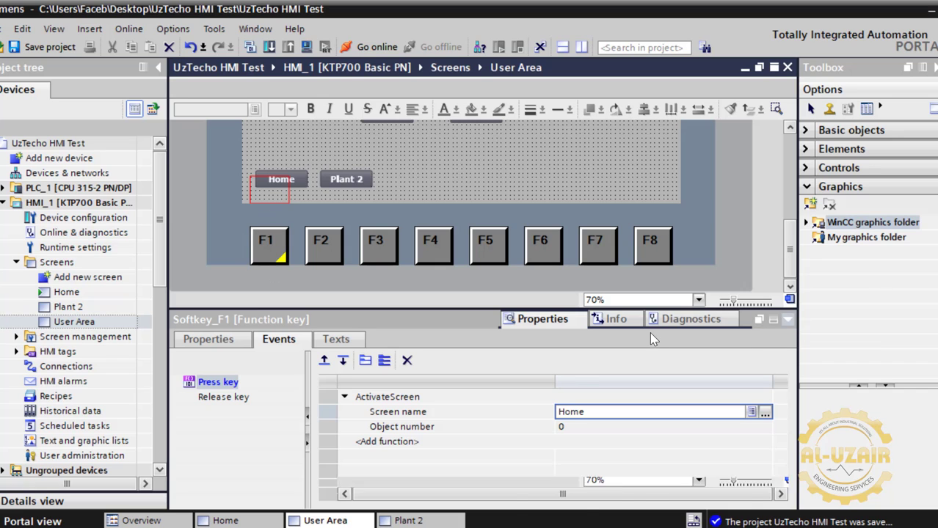
click(788, 320)
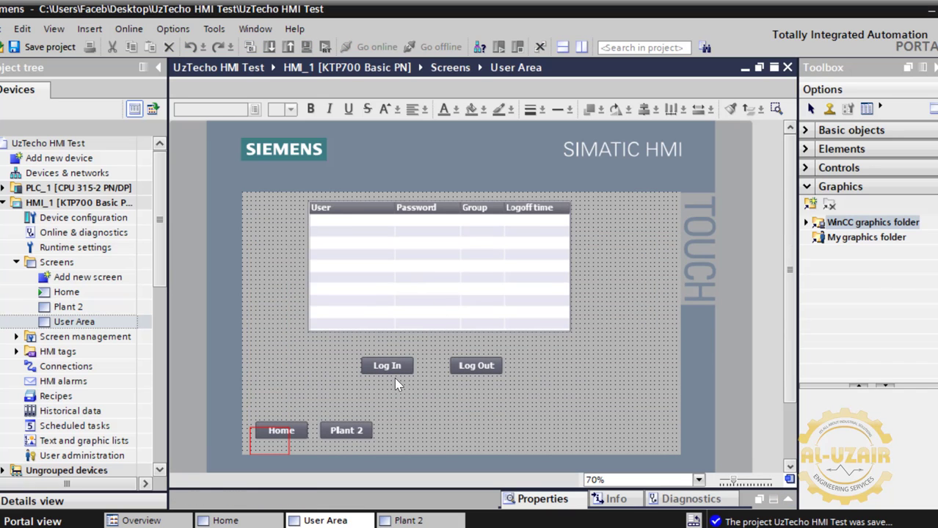
scroll(394, 377, down, 2)
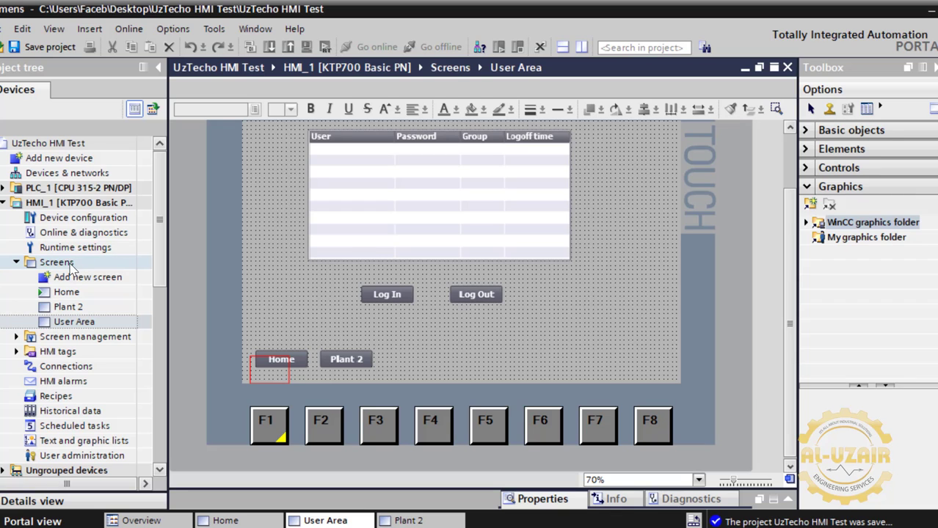
Step: Compile the HMI_1 software with a full rebuild and start its simulation
right_click(70, 203)
mouse_move(212, 375)
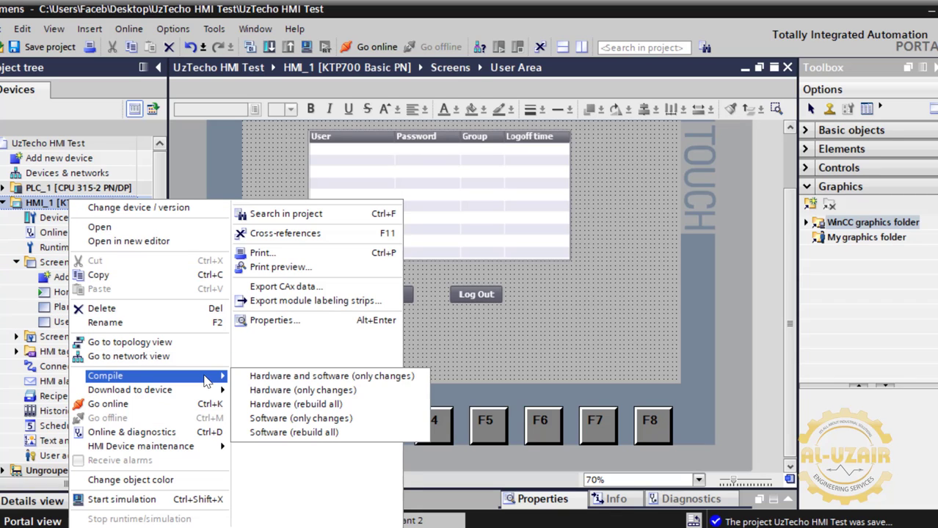
click(290, 432)
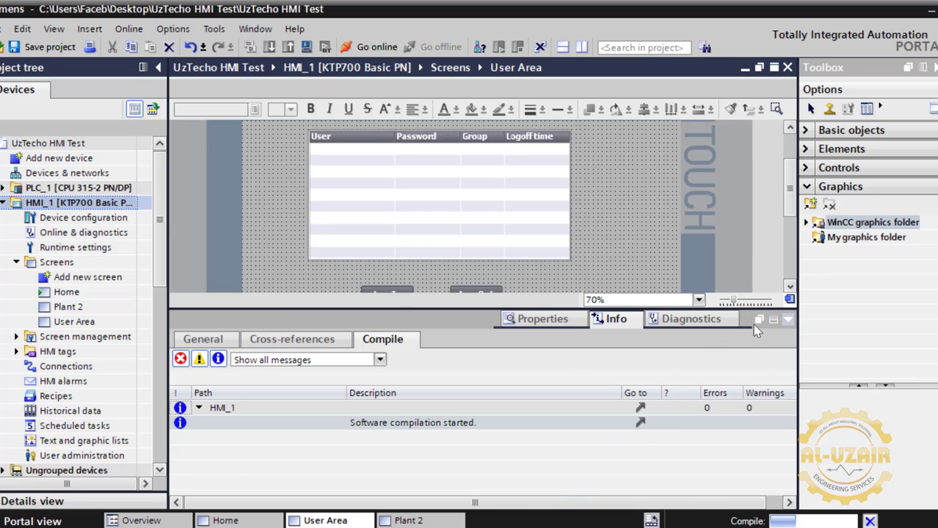
right_click(63, 206)
click(187, 502)
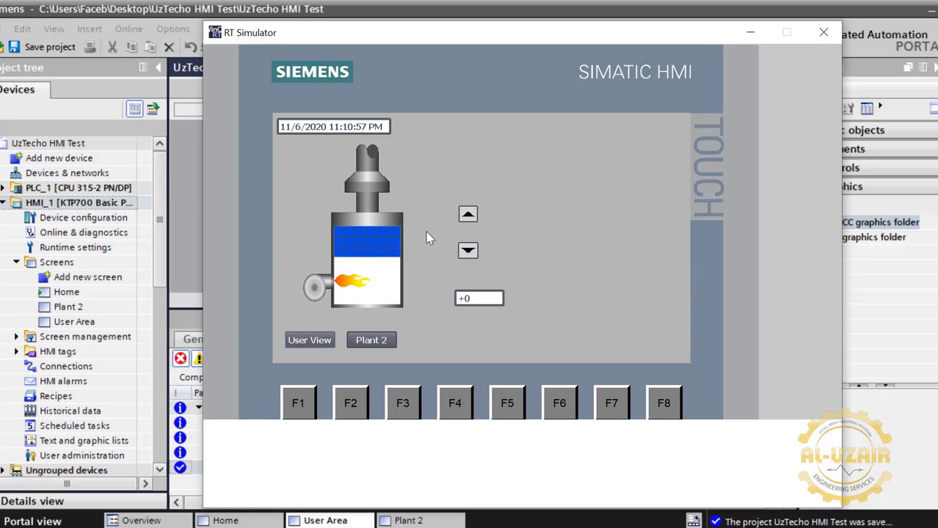
Step: Test the up and down arrow buttons and function keys F1 and F3 in the RT Simulator, dismissing the login dialog
click(468, 214)
click(467, 251)
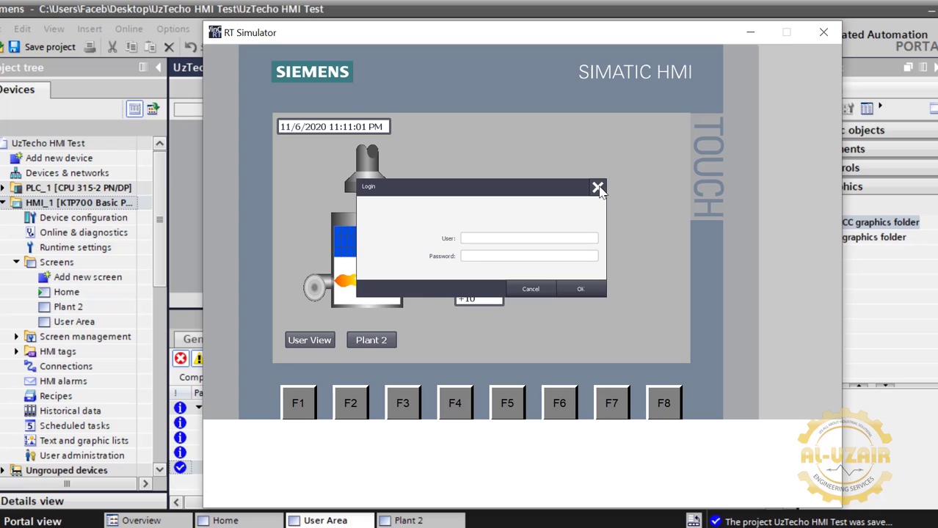
click(598, 189)
click(300, 402)
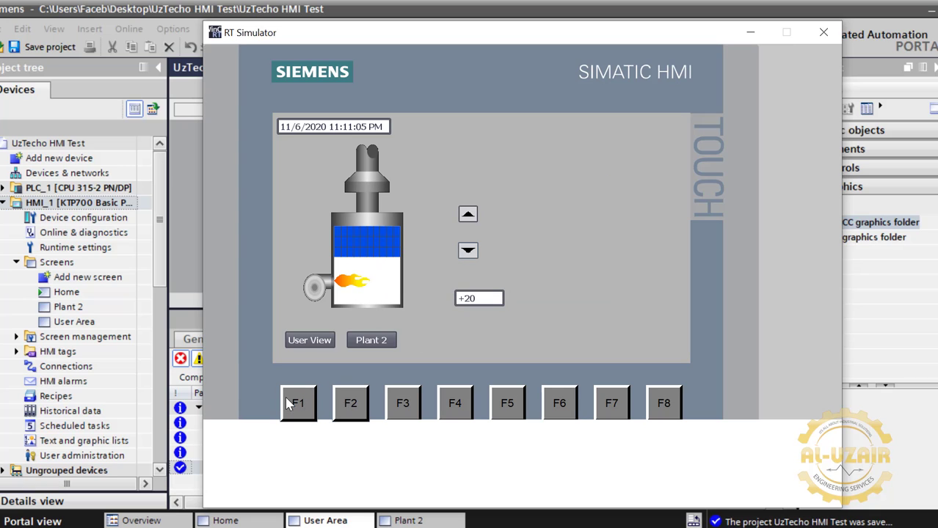
click(404, 409)
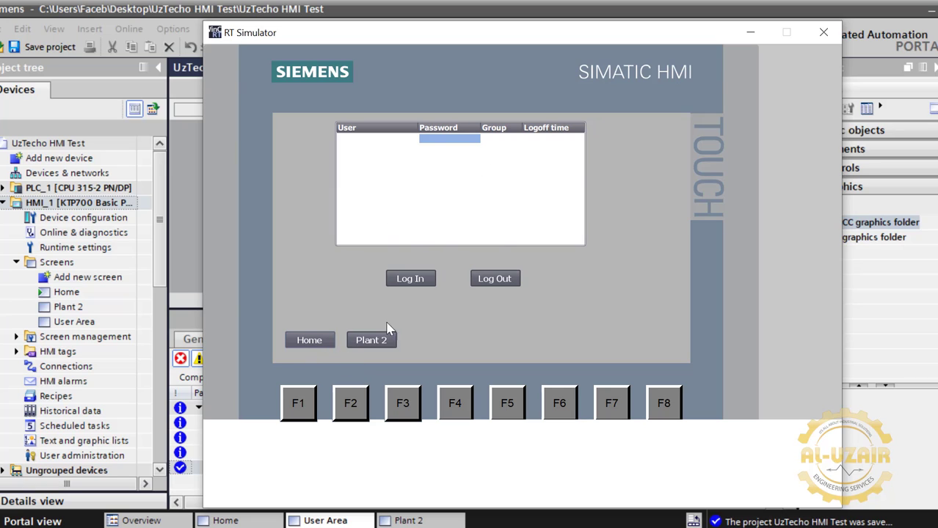
Step: Test F1, the Plant 2 and User View buttons and the down arrow in the RT Simulator, dismiss the login dialog and close the simulator
click(298, 406)
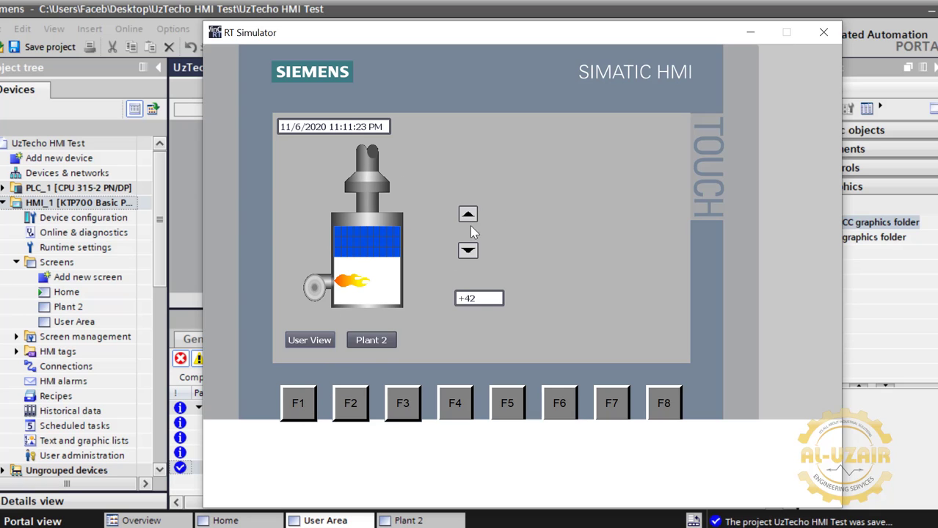
click(355, 341)
click(301, 342)
click(471, 252)
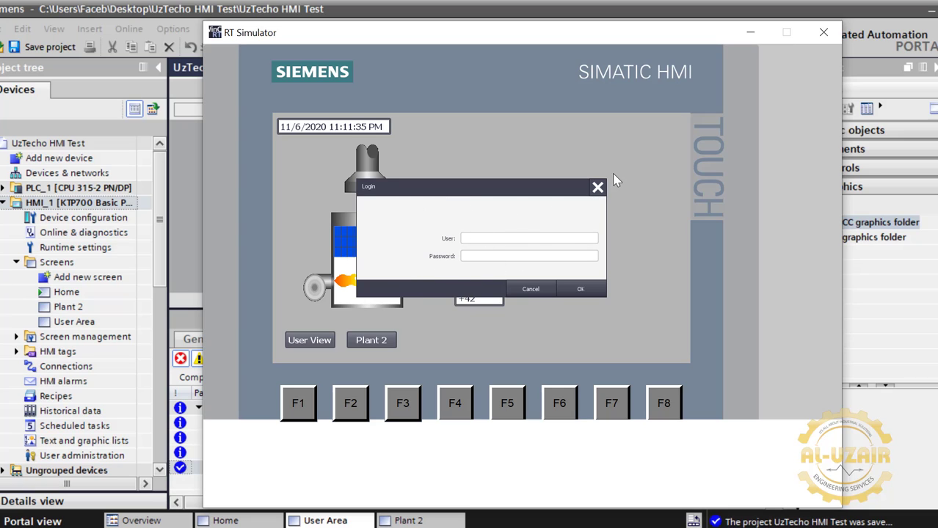
click(597, 188)
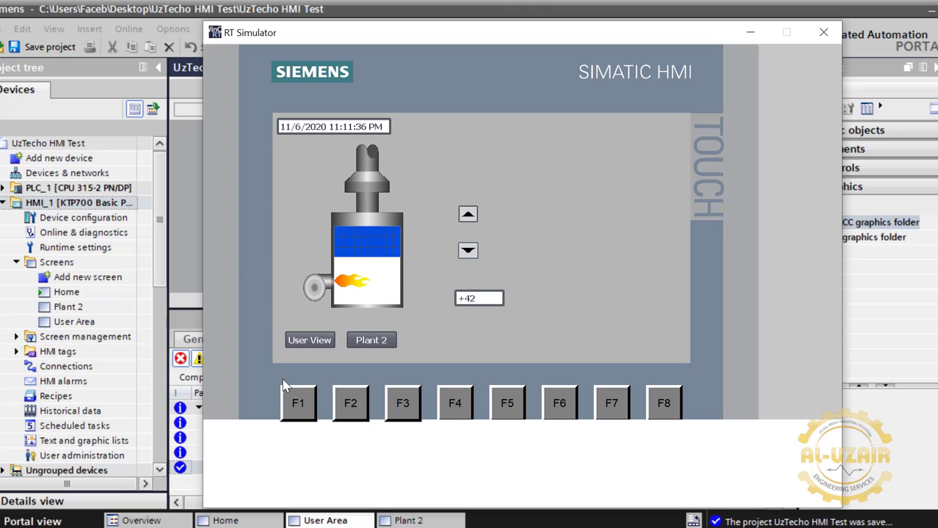
click(824, 33)
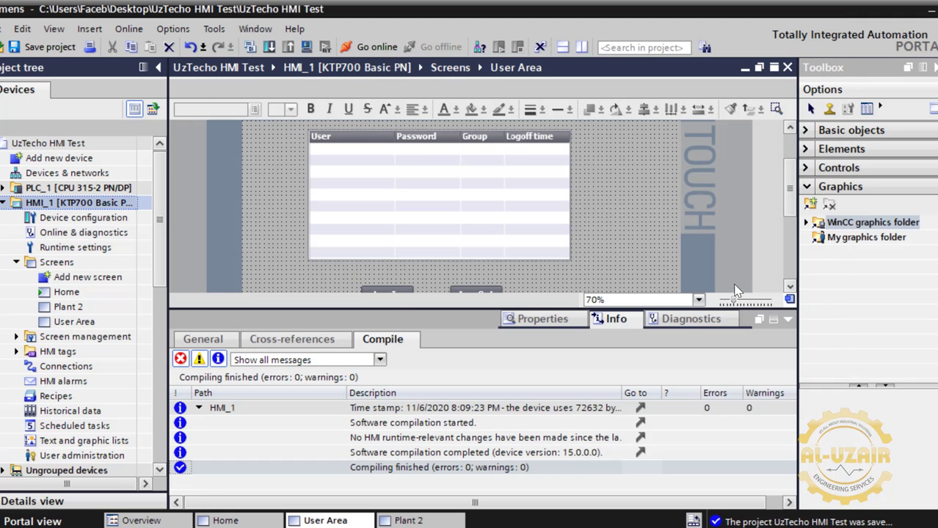
Step: Examine the runtime authorization options for F1 on the User Area screen without assigning one
click(788, 319)
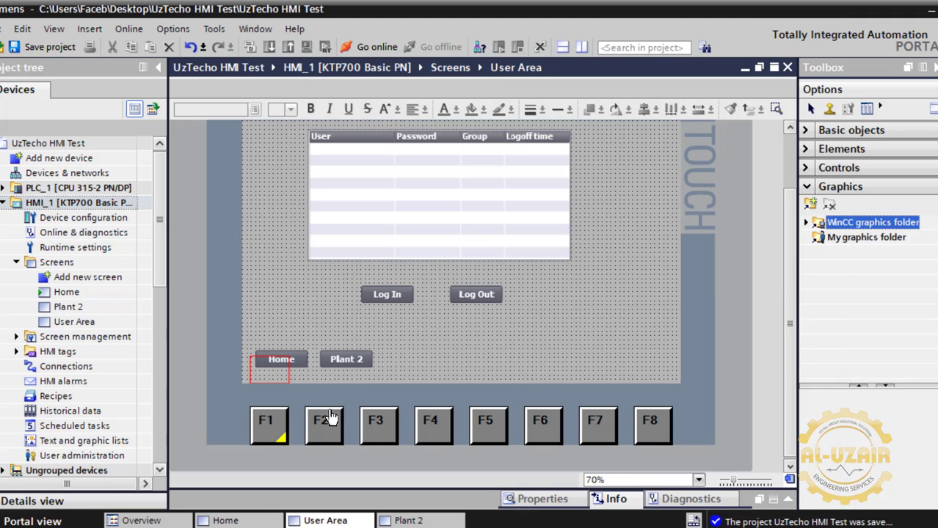
click(787, 499)
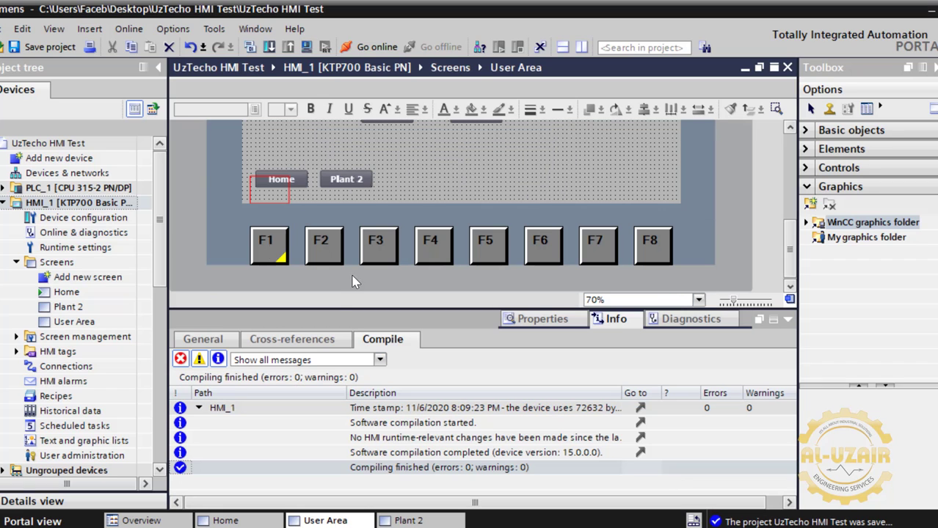
click(542, 319)
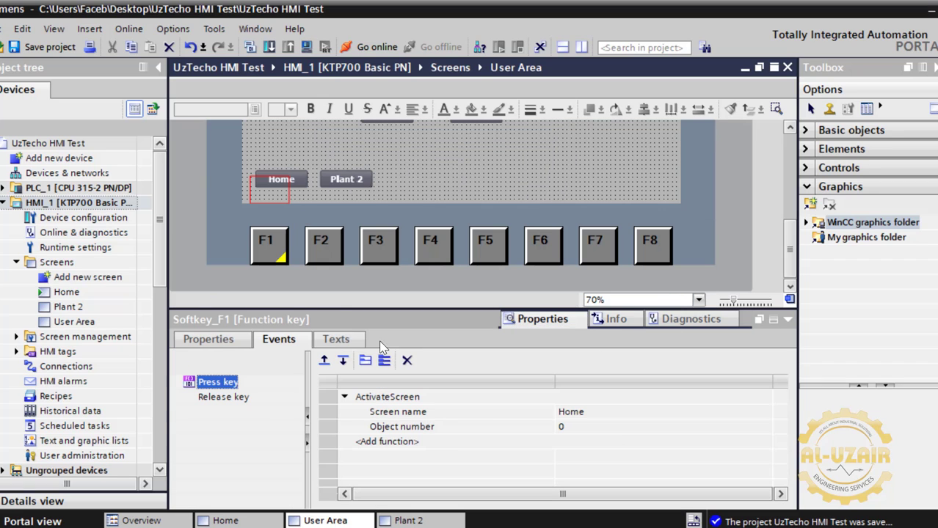
click(207, 338)
click(746, 452)
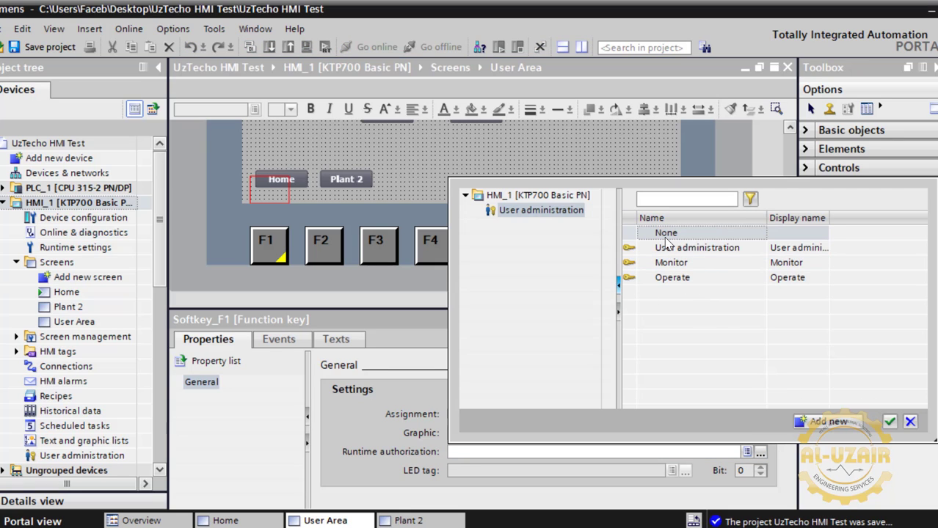
click(910, 422)
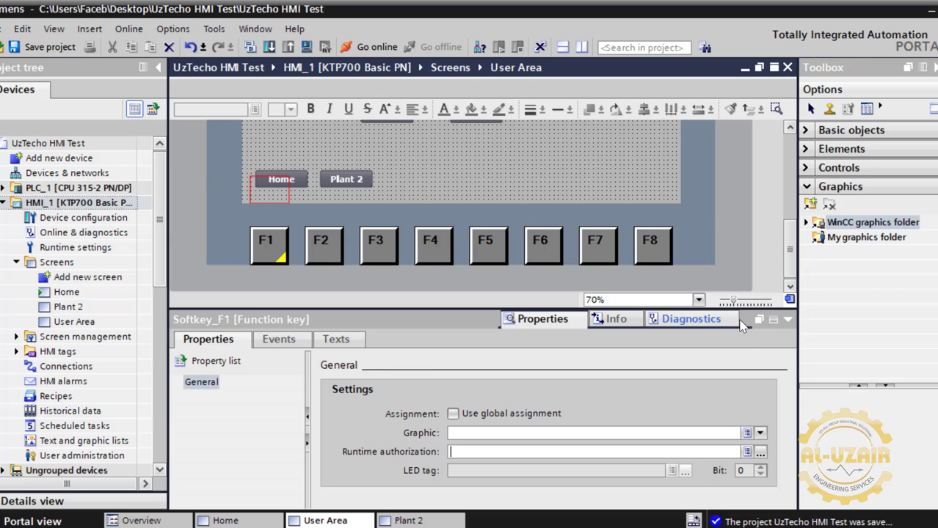
click(786, 320)
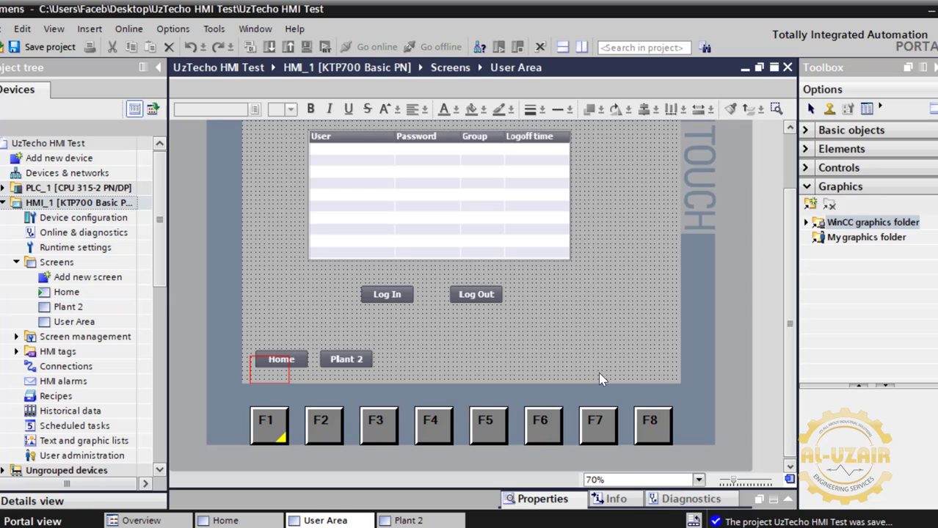